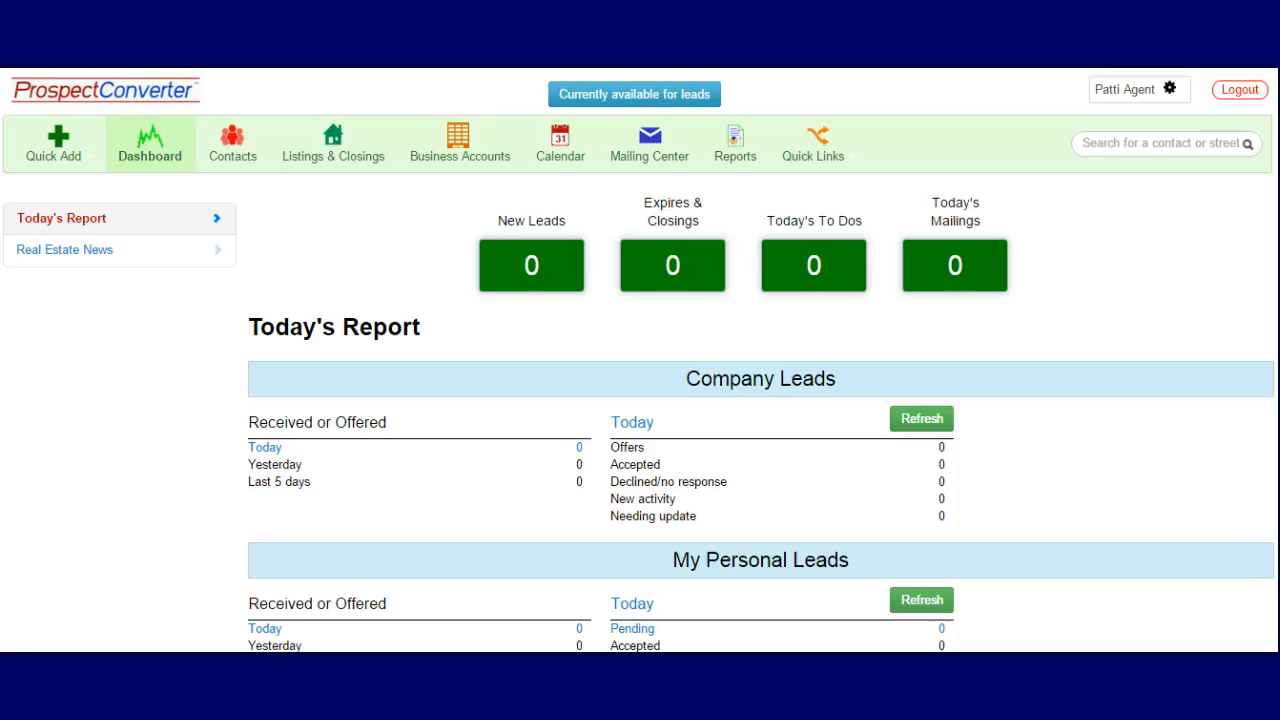
# Go to Settings from the gear menu next to the user name, then to Email Accounts
pyautogui.click(1171, 93)
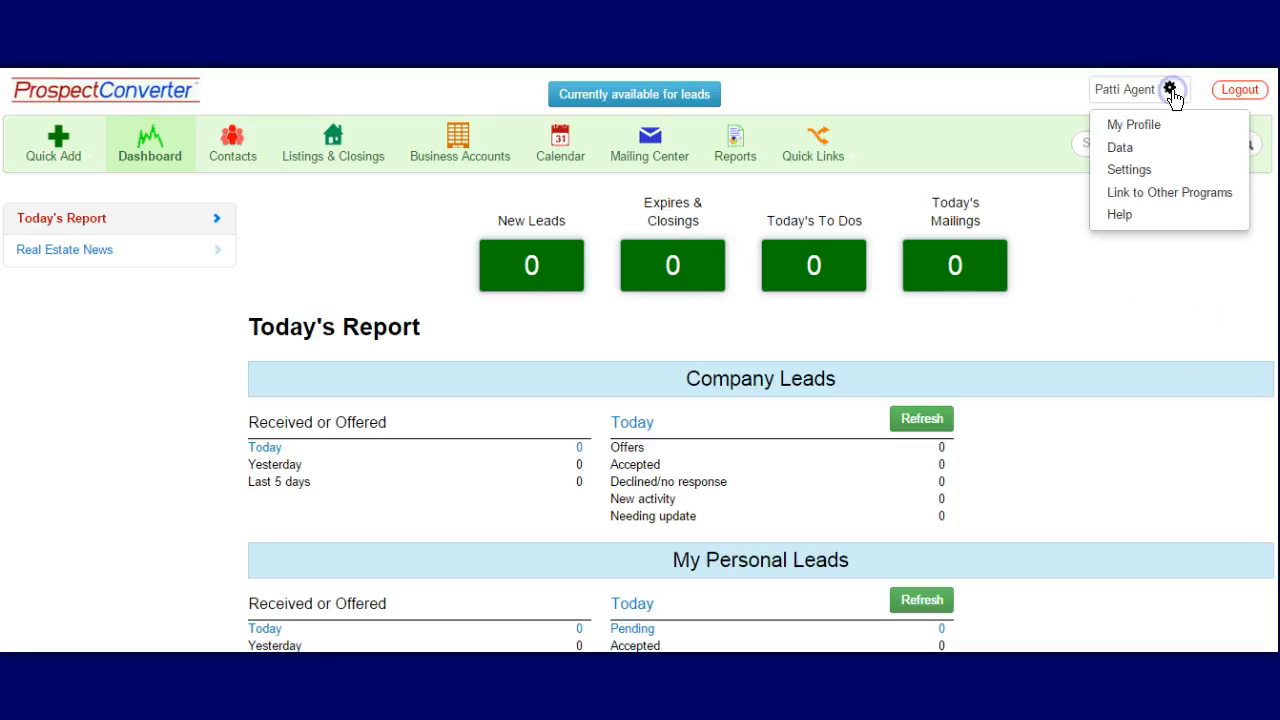
pyautogui.click(1143, 172)
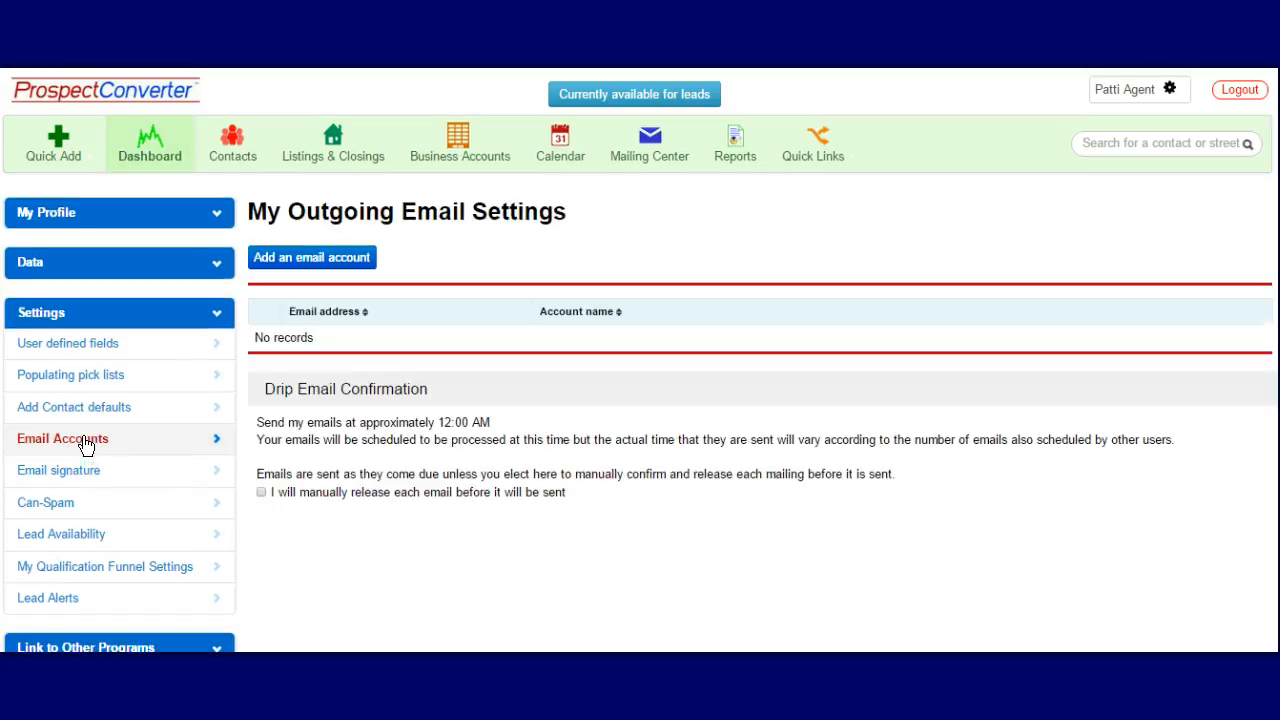
pyautogui.click(567, 592)
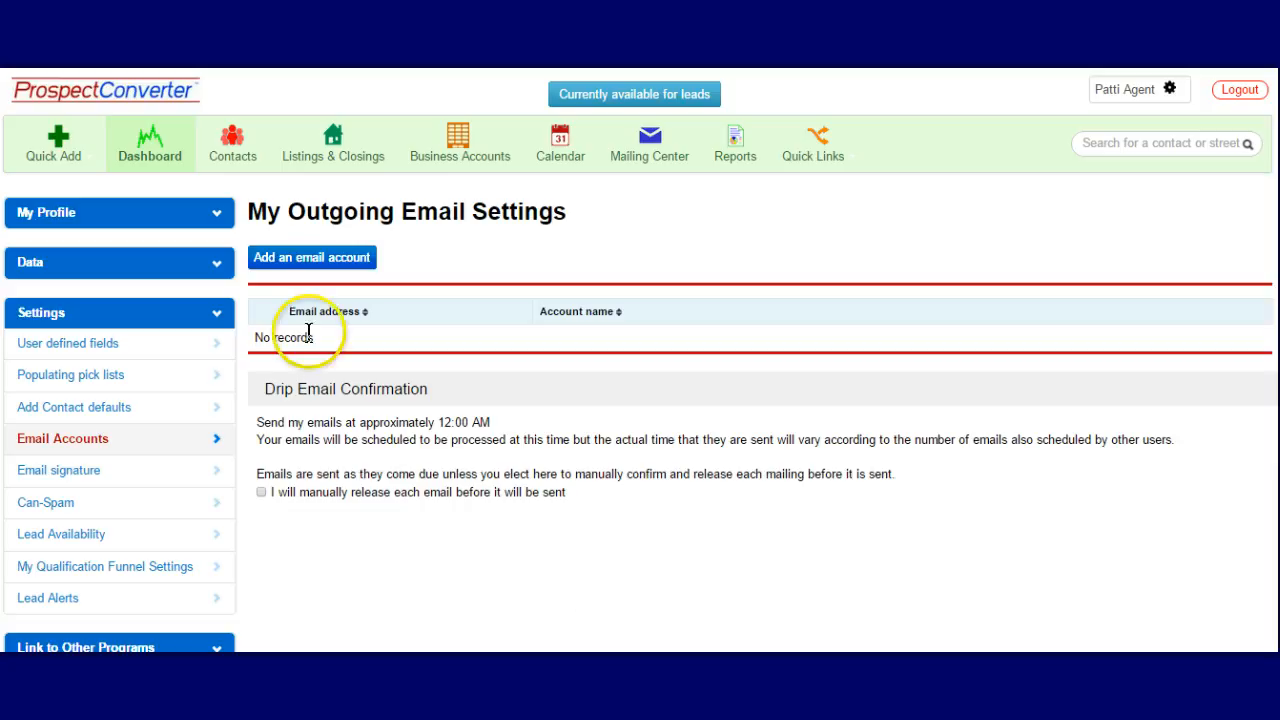
# Start a new email account and bring the provider logos (Gmail, Yahoo, Comcast) into view
pyautogui.click(352, 261)
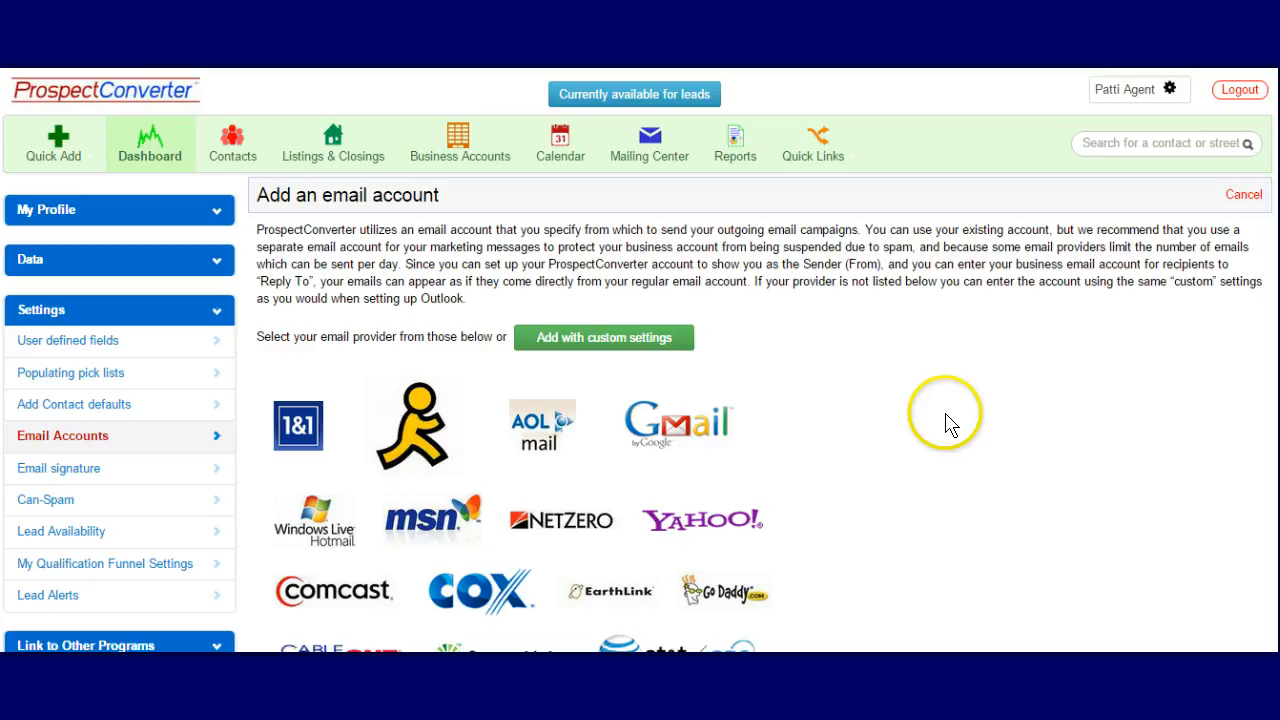
pyautogui.scroll(-1, 942, 424)
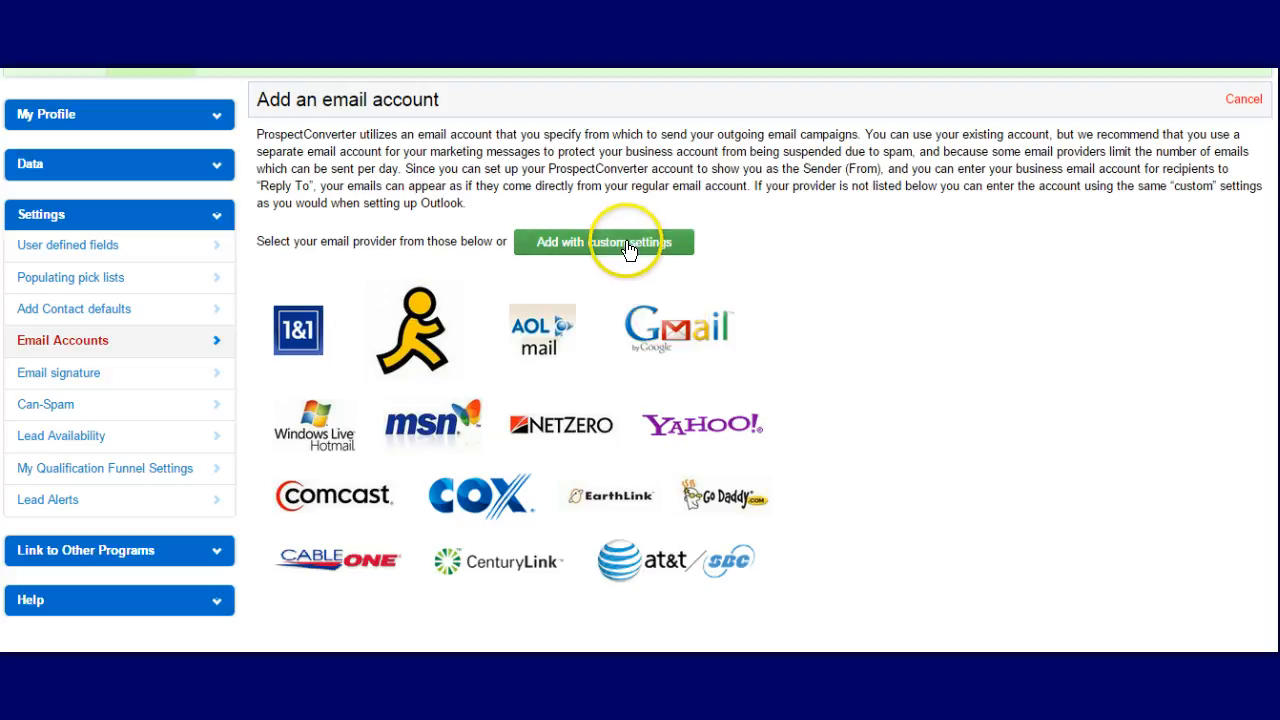
# Choose Gmail as the provider and name the email account 'Gmail'
pyautogui.click(692, 334)
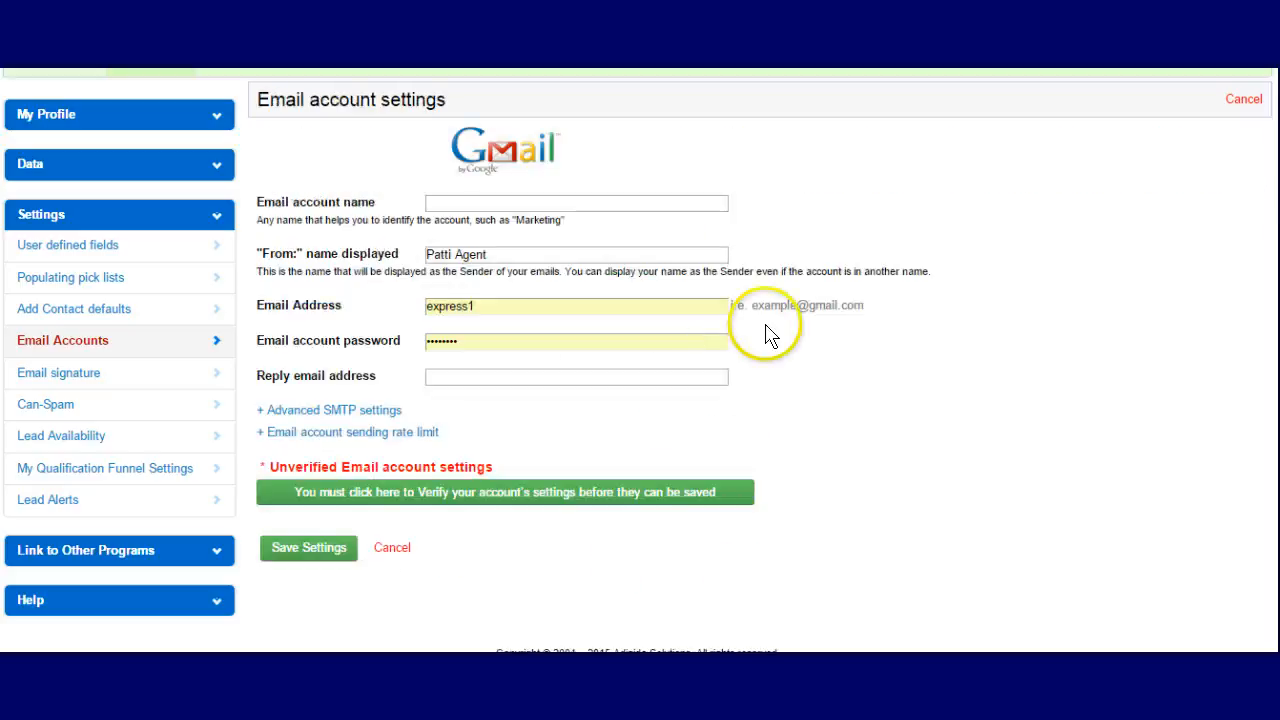
pyautogui.click(587, 200)
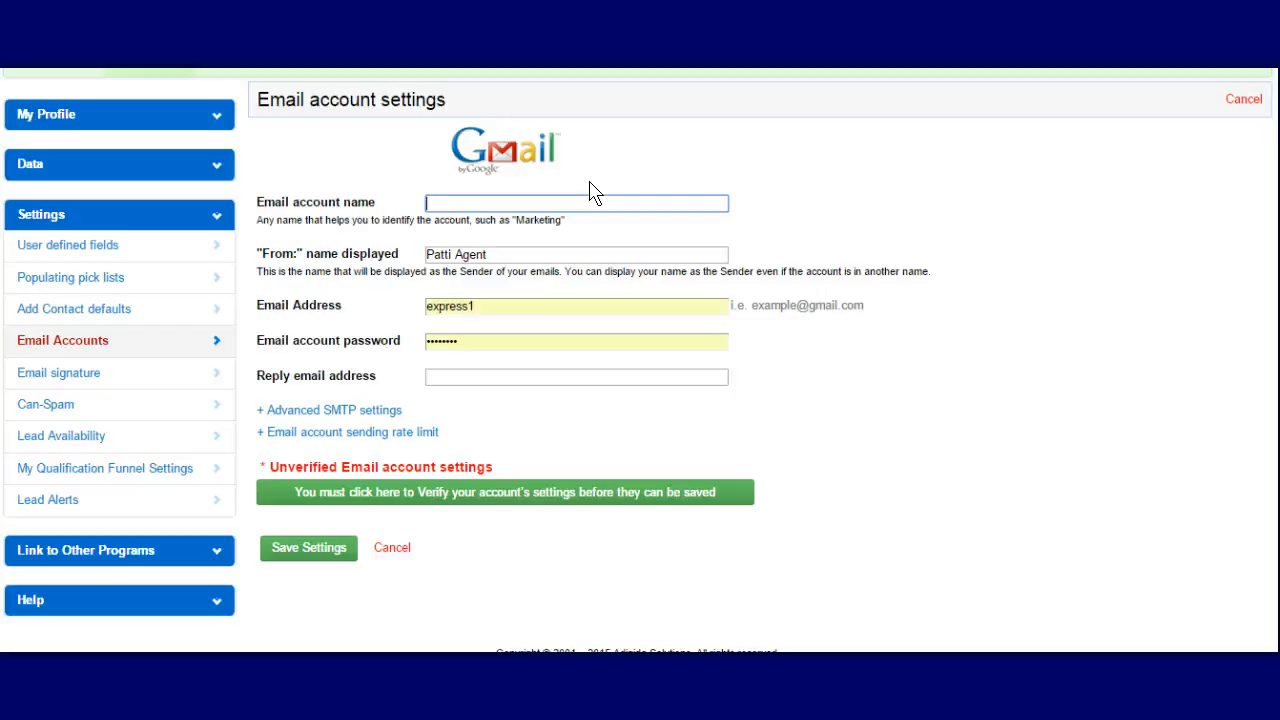
pyautogui.write('Gmail')
# Select the existing text in the Email Address field so it can be replaced
pyautogui.doubleClick(558, 305)
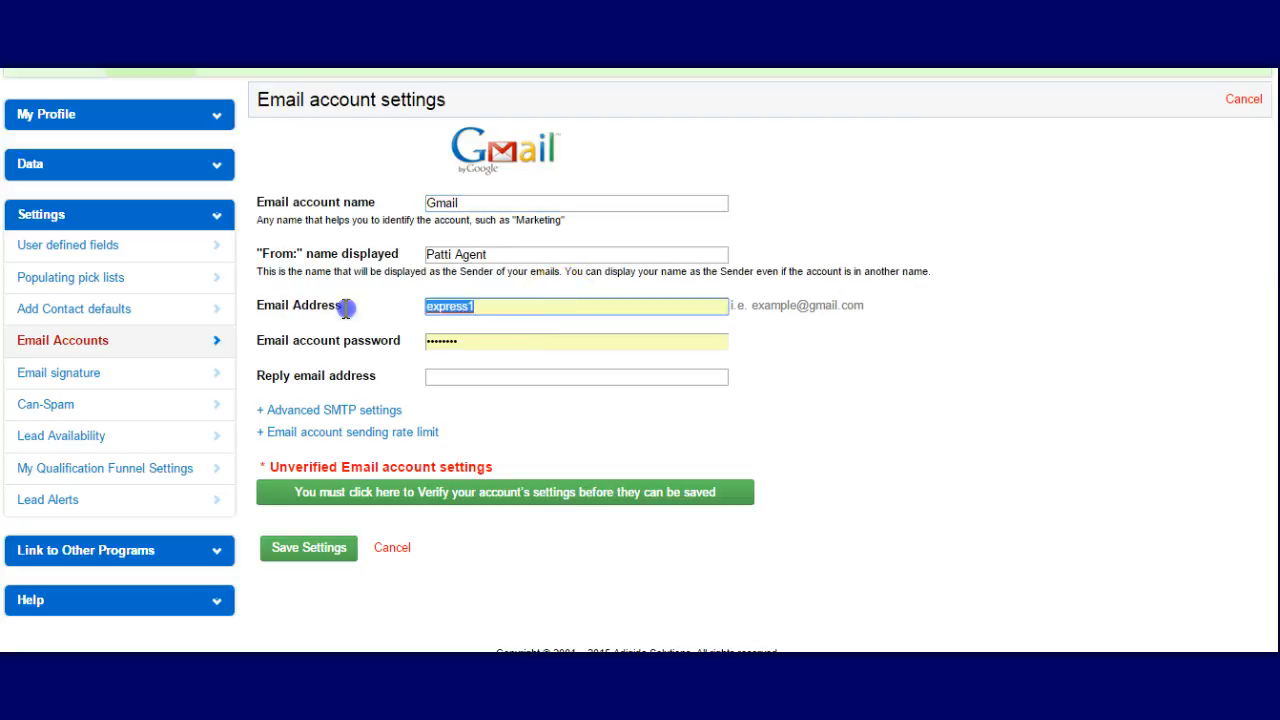
pyautogui.click(508, 303)
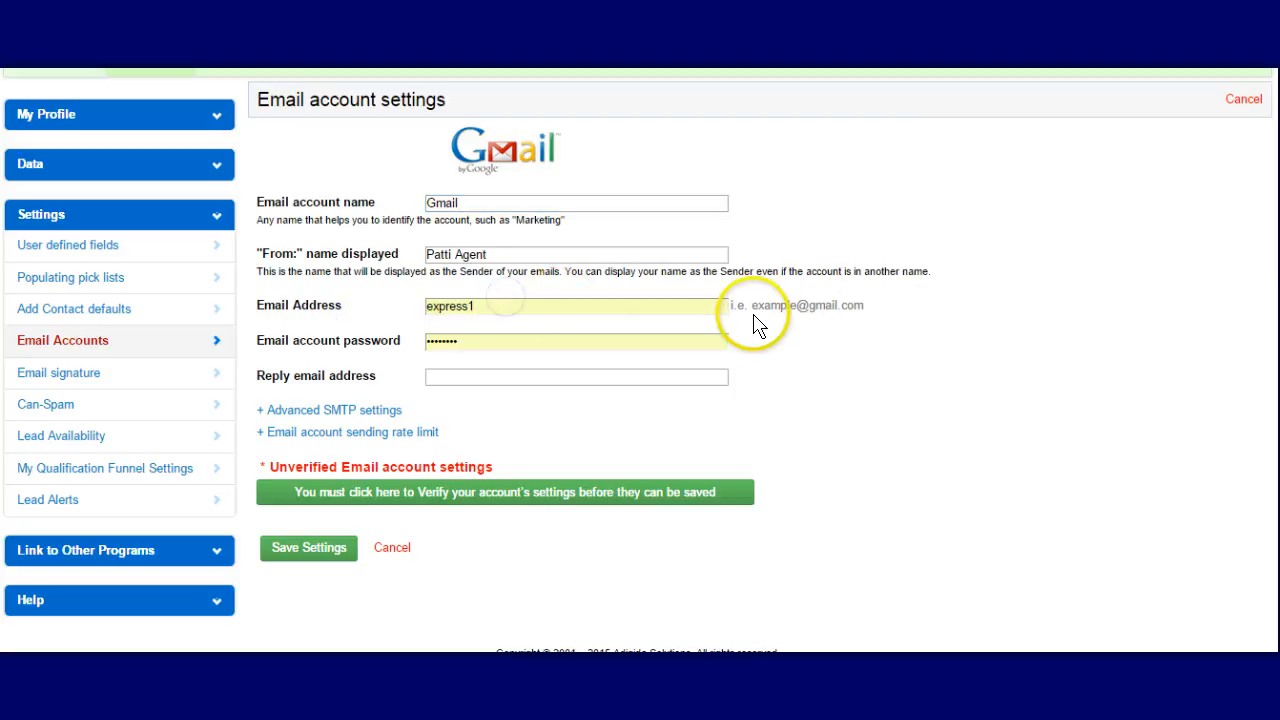
pyautogui.click(510, 305)
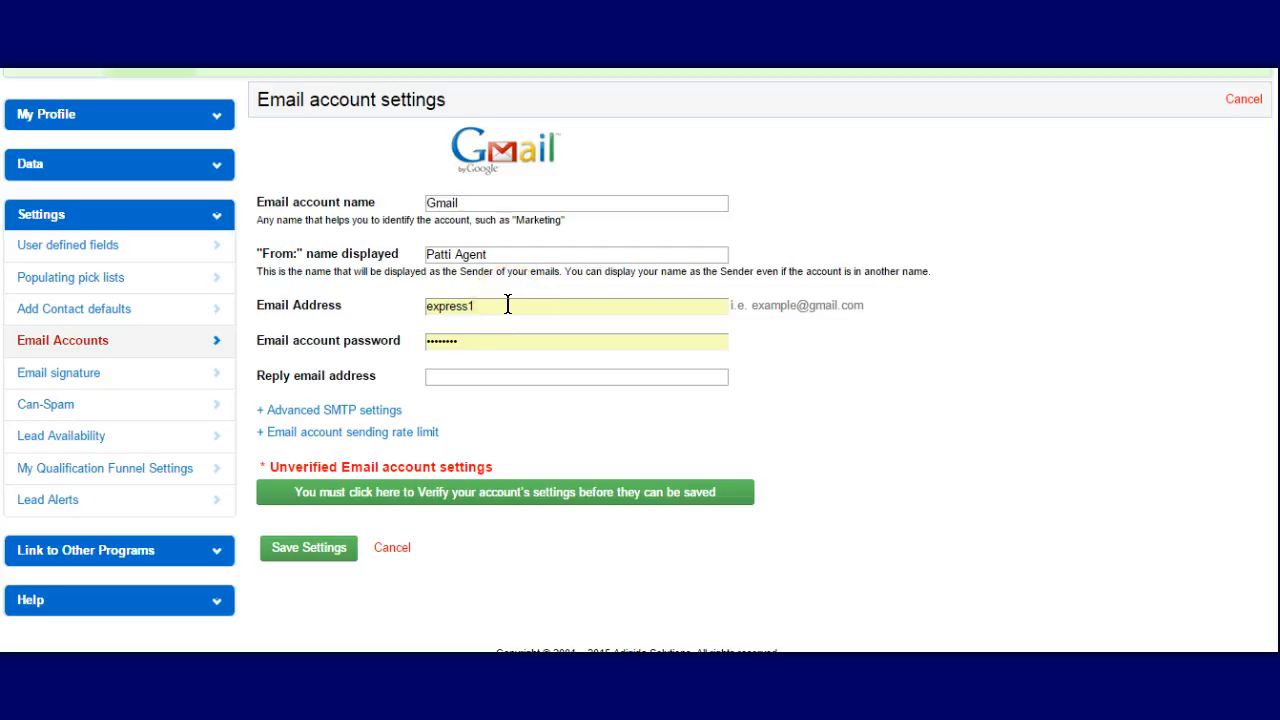
pyautogui.moveTo(508, 305); pyautogui.dragTo(223, 286)
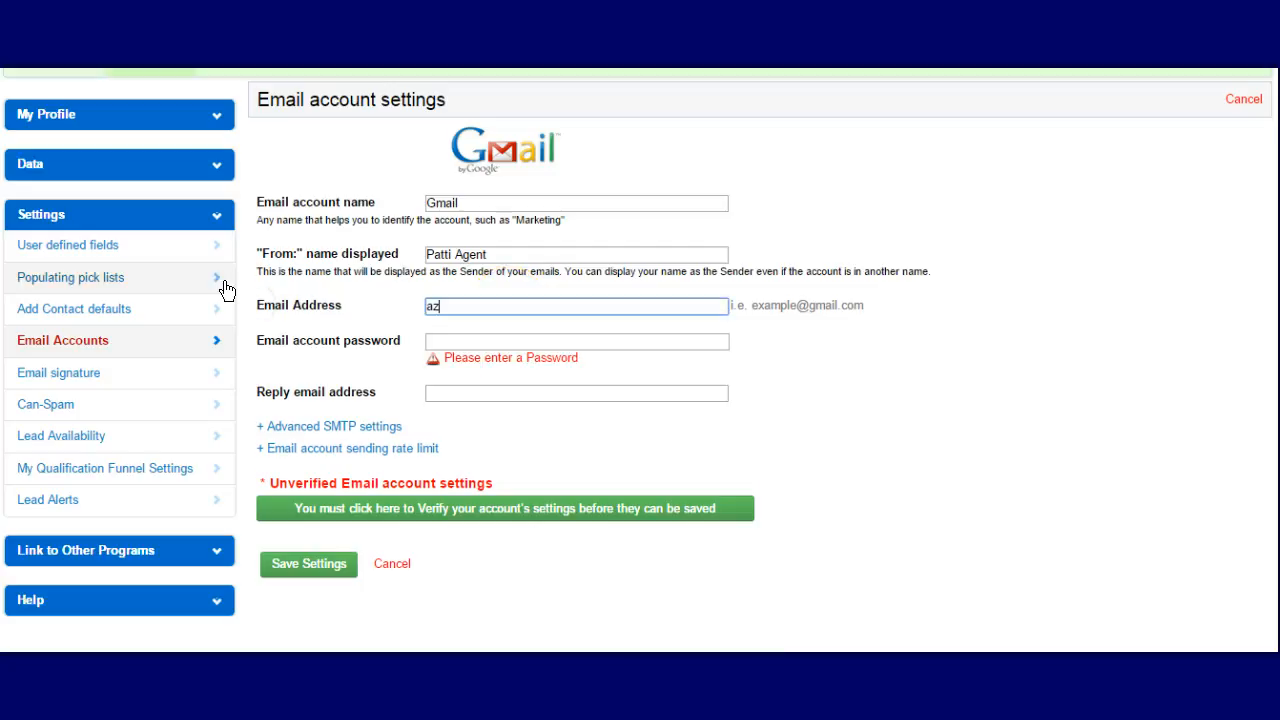
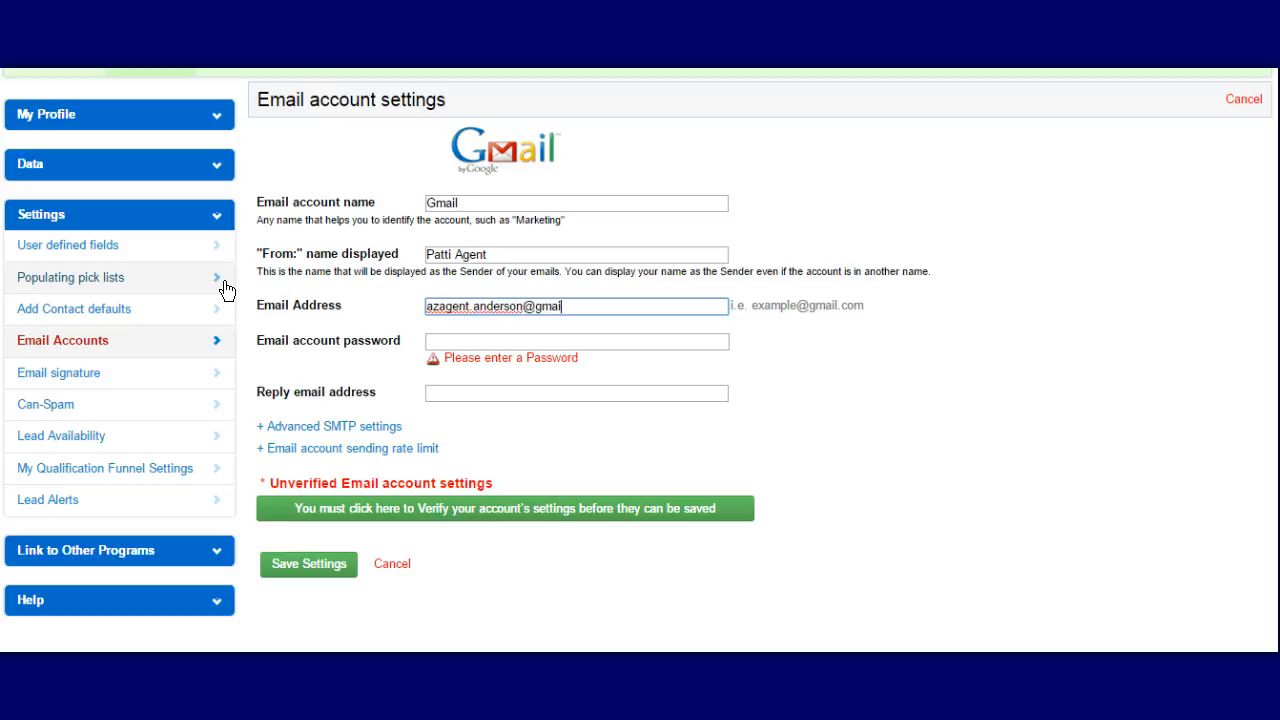
# Enter the Gmail address, the account password and the reply email address in the form
pyautogui.press('Tab')
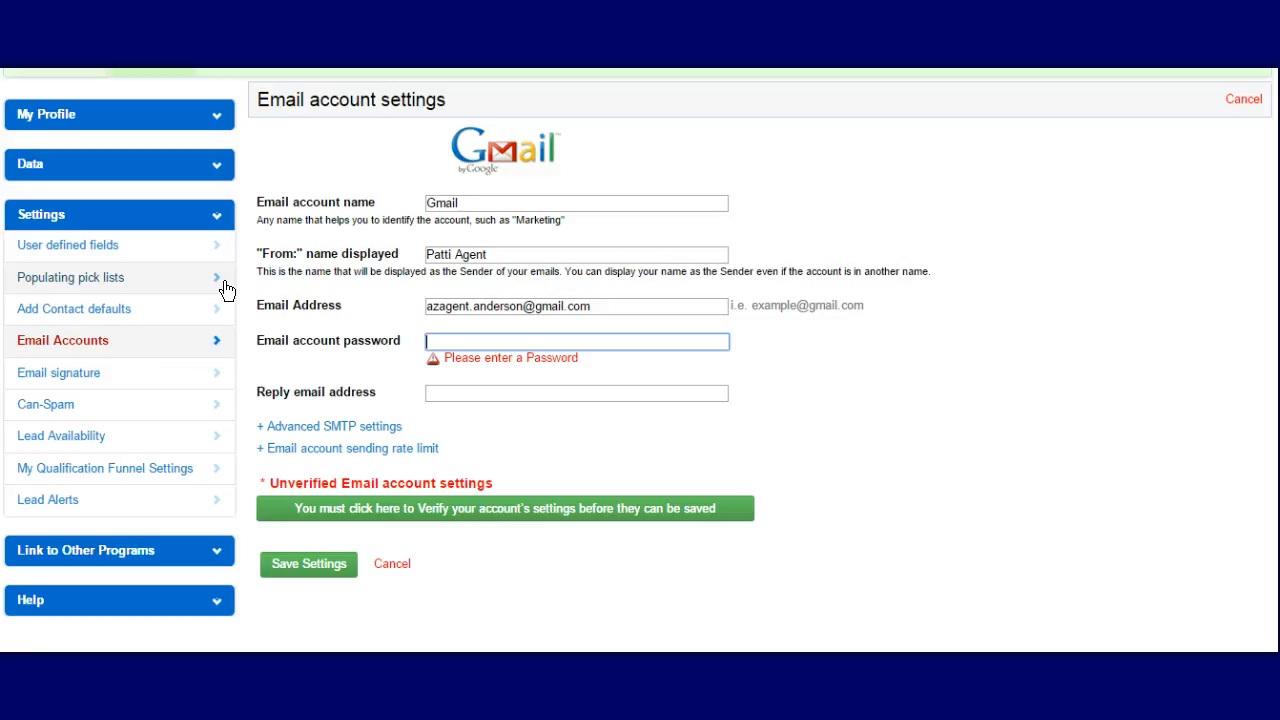
pyautogui.write('•••••••••')
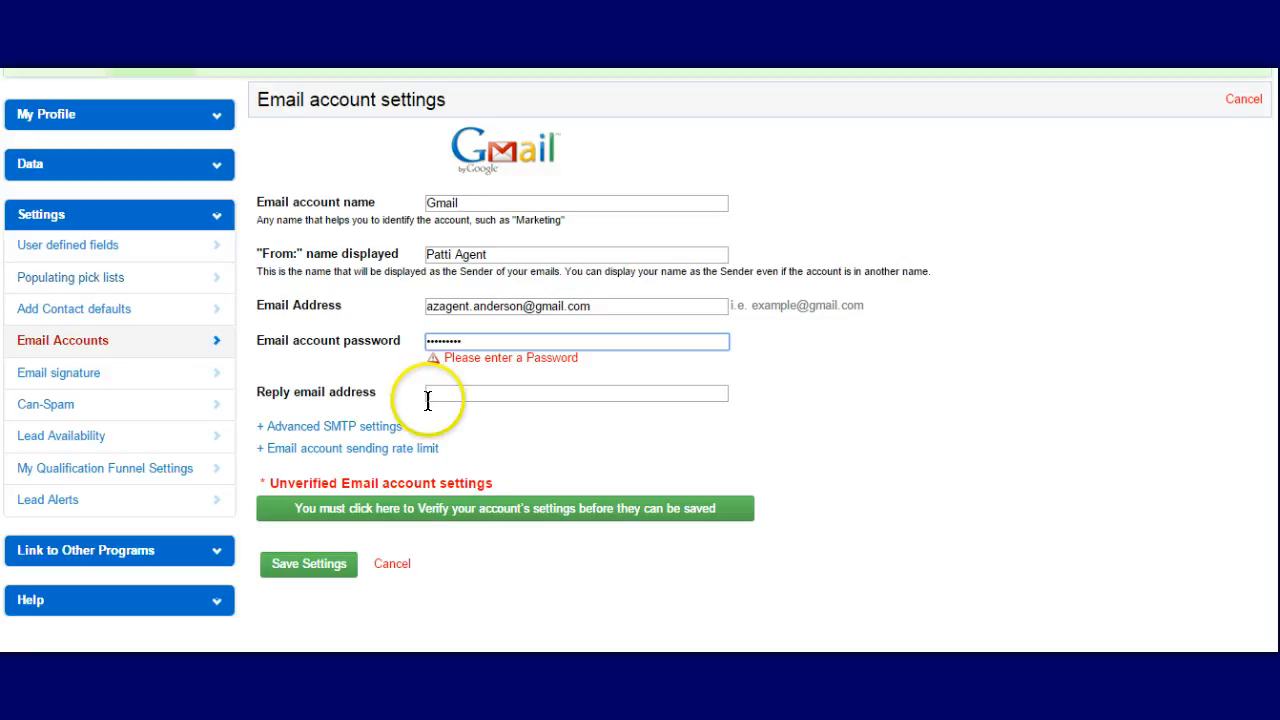
pyautogui.click(486, 392)
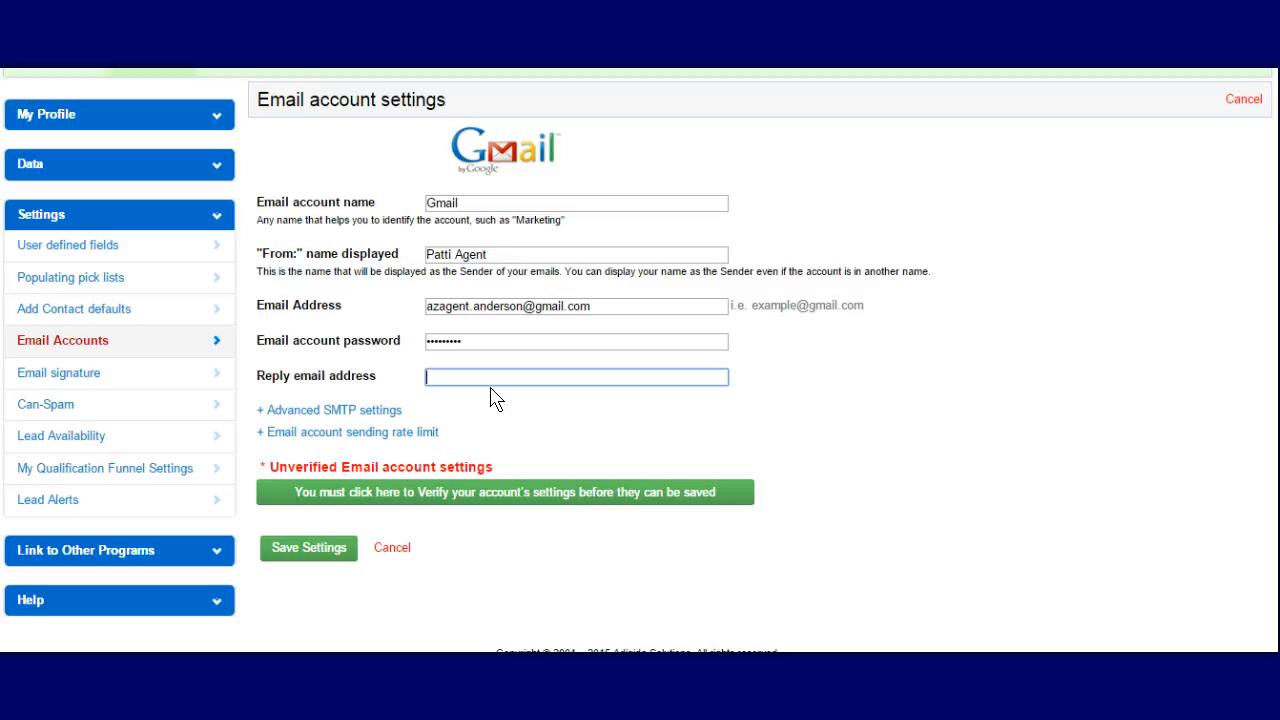
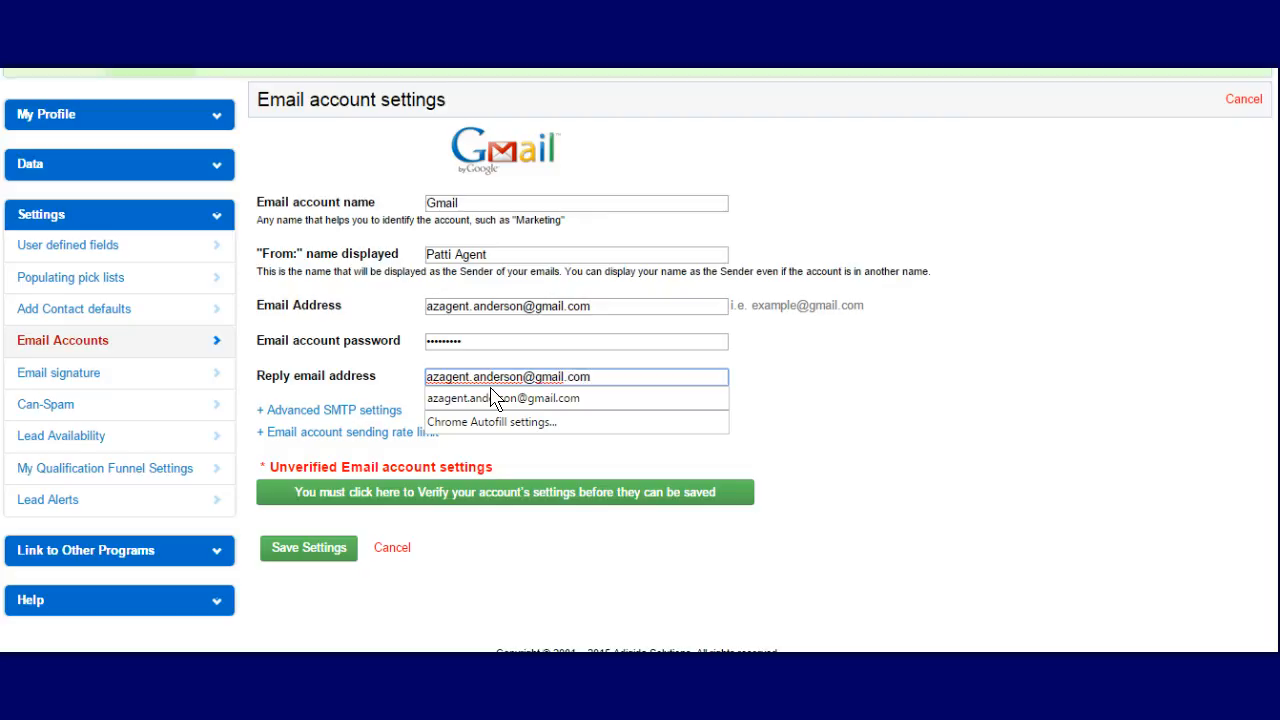
pyautogui.click(810, 398)
pyautogui.click(507, 152)
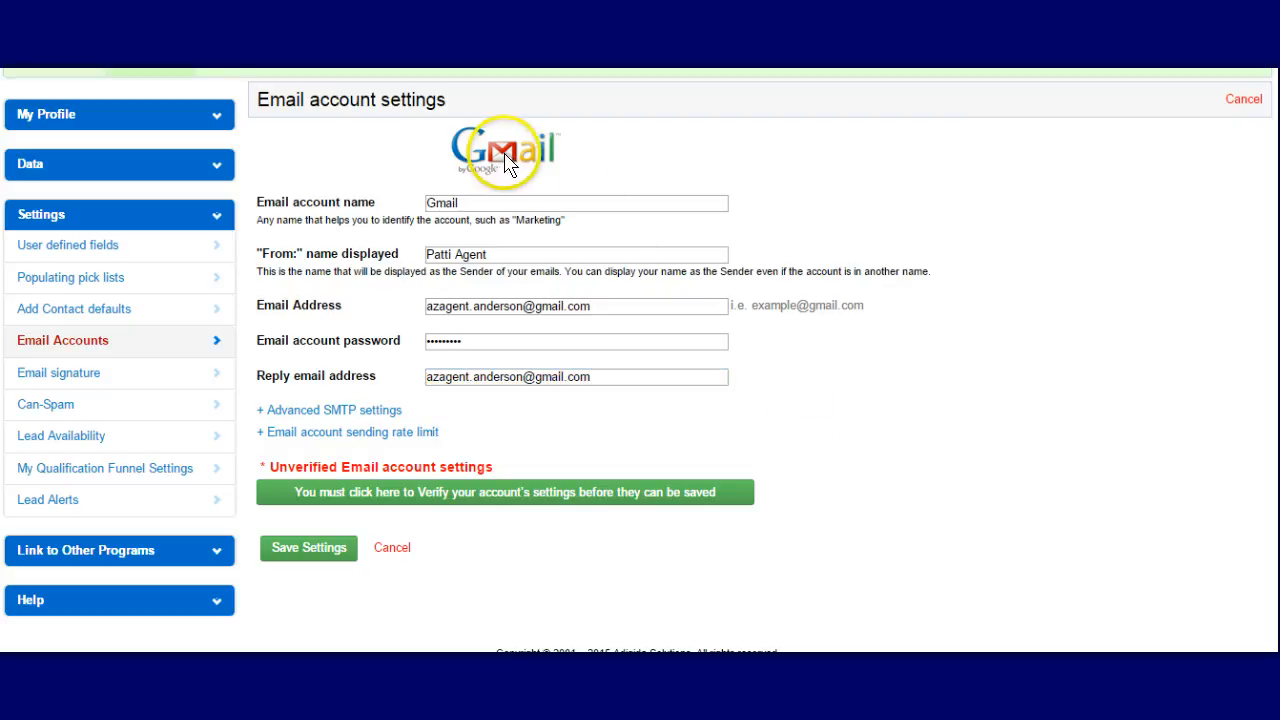
# Expand SMTP and rate-limit settings: smtp.gmail.com, port 465, SSL, 100 emails per 6 hours
pyautogui.click(338, 411)
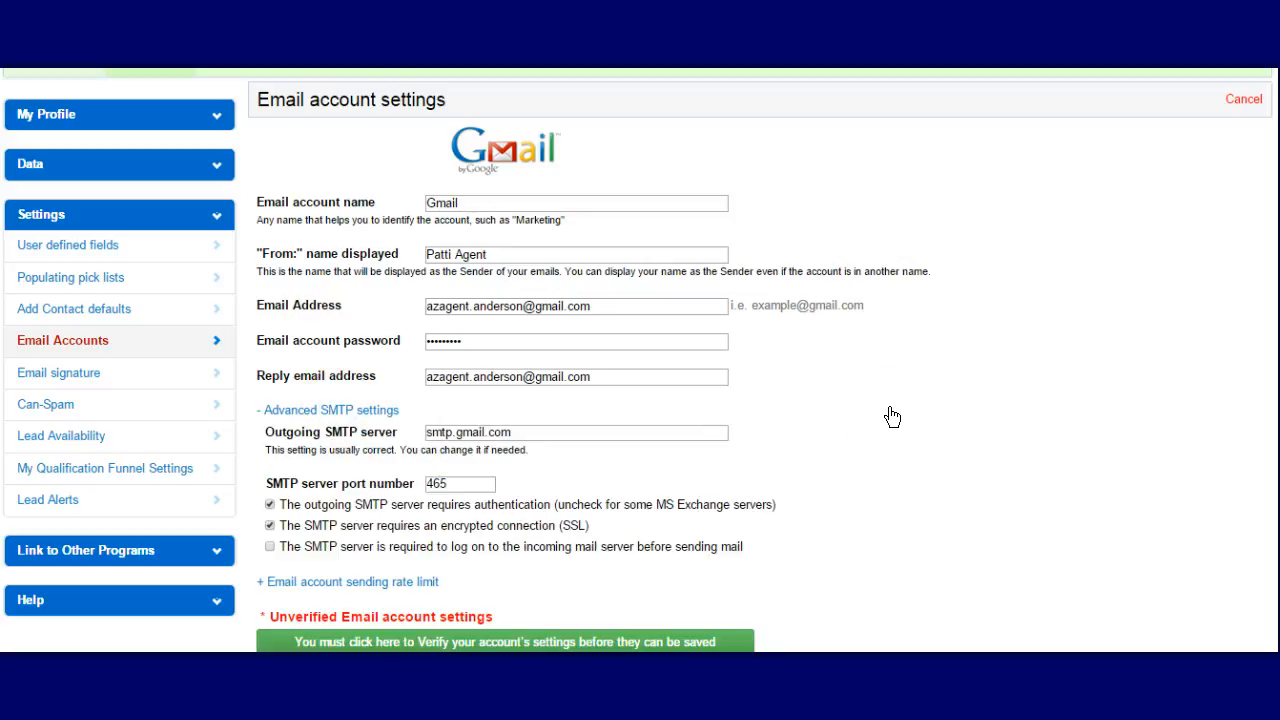
pyautogui.scroll(-1, 893, 417)
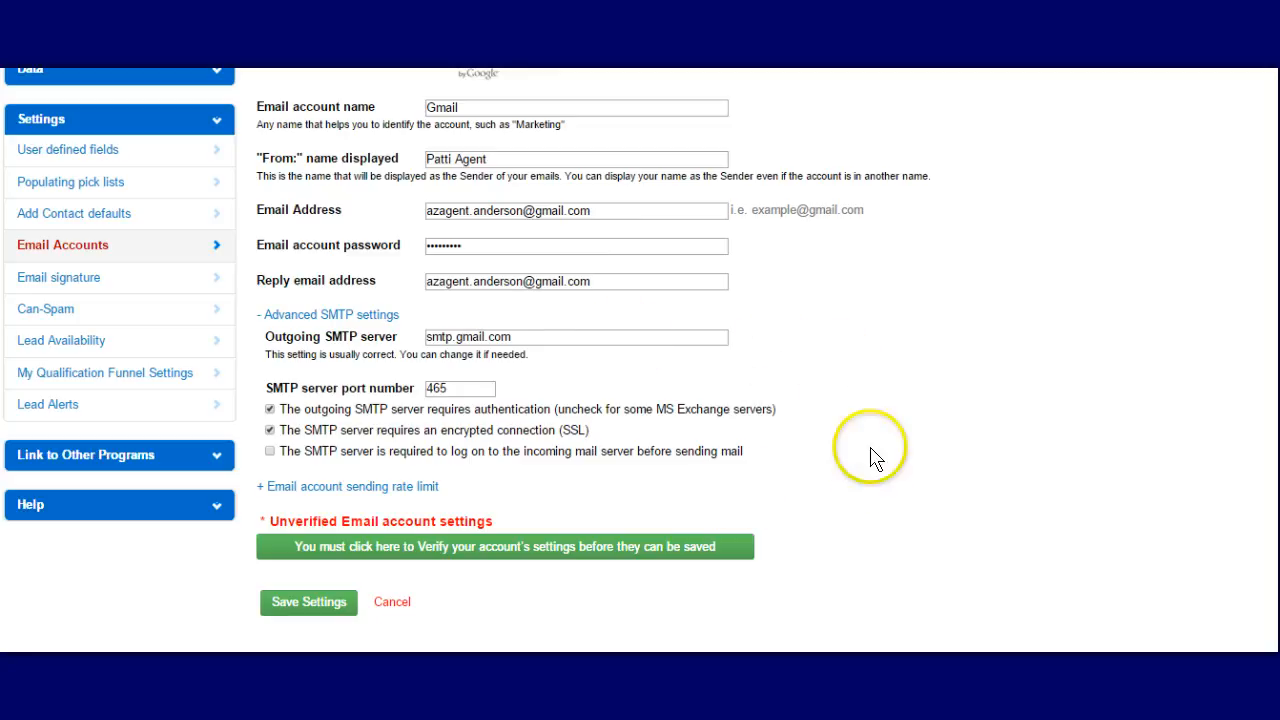
pyautogui.click(372, 488)
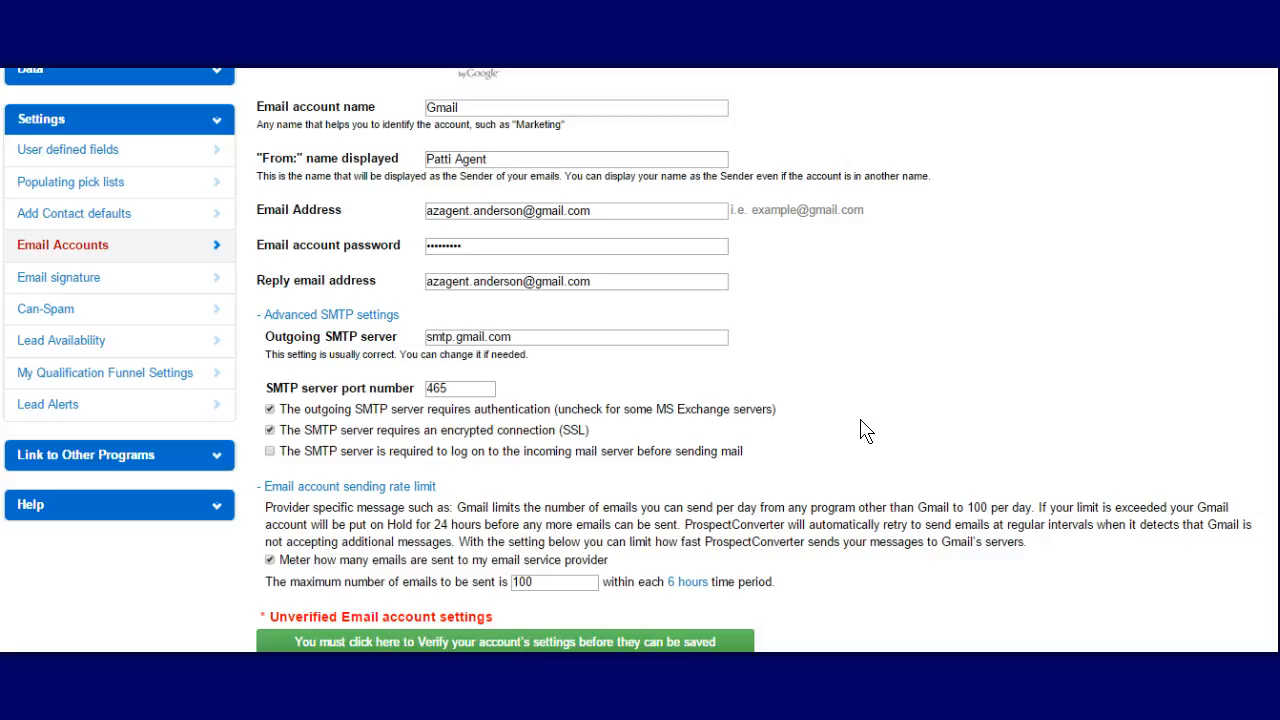
pyautogui.scroll(-1, 849, 570)
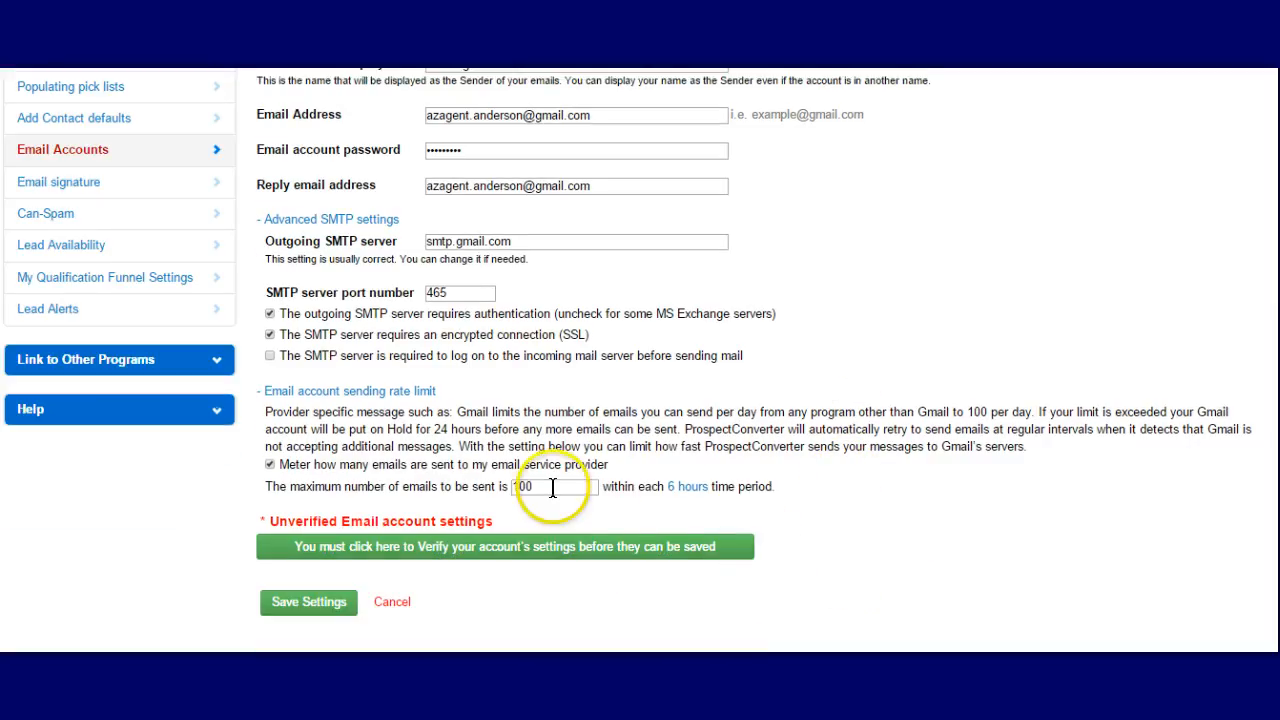
pyautogui.click(686, 490)
pyautogui.click(507, 556)
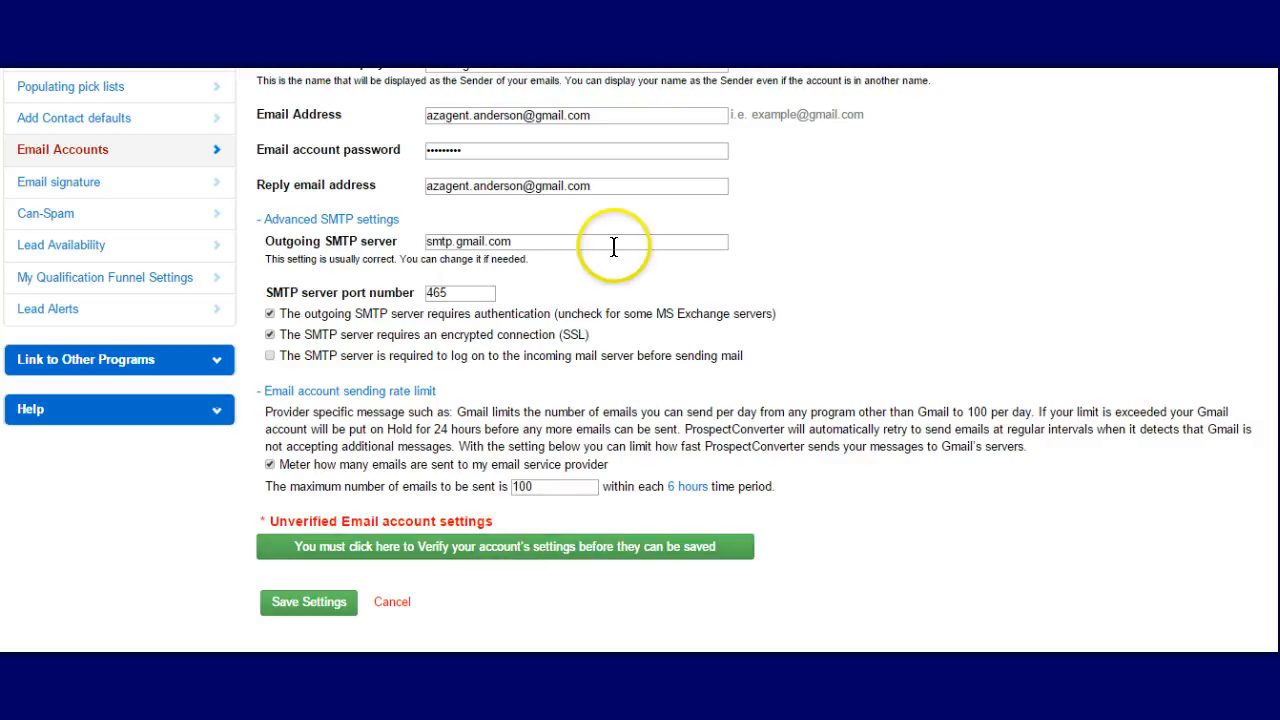
# Verify the Gmail account's sending settings and save them once all tests pass
pyautogui.click(512, 548)
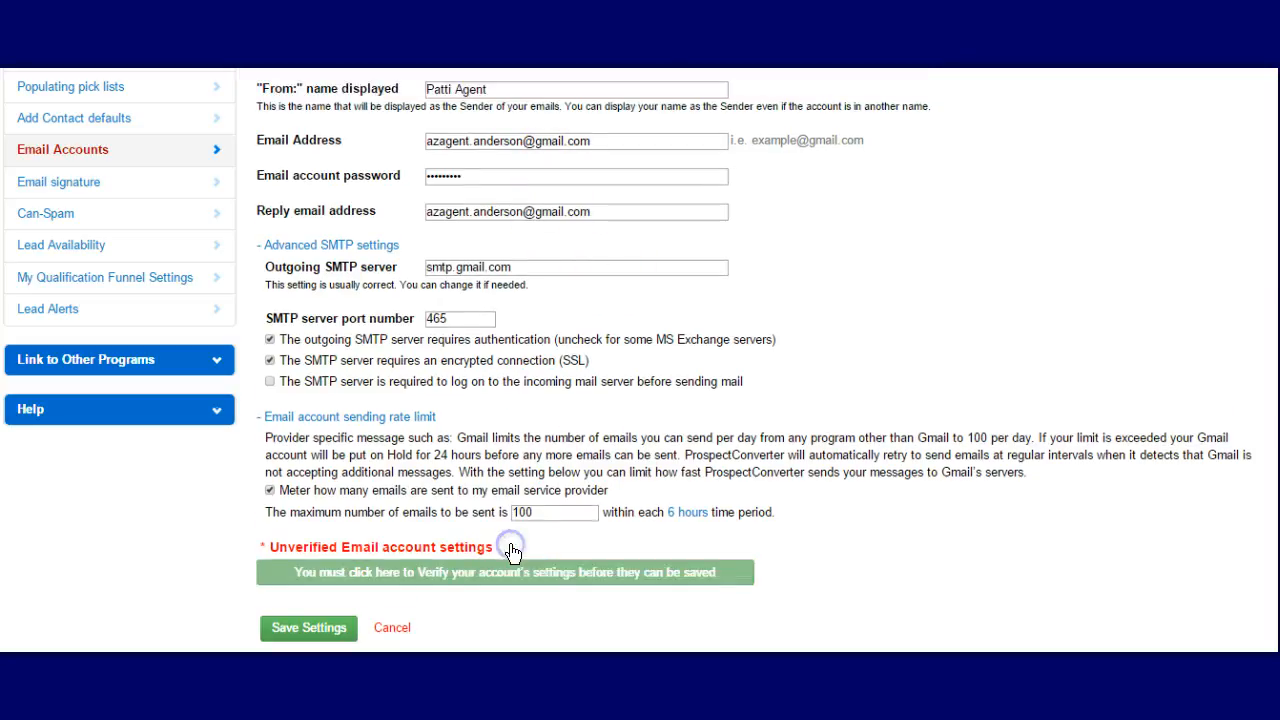
pyautogui.scroll(1, 1028, 364)
pyautogui.scroll(1, 1028, 364)
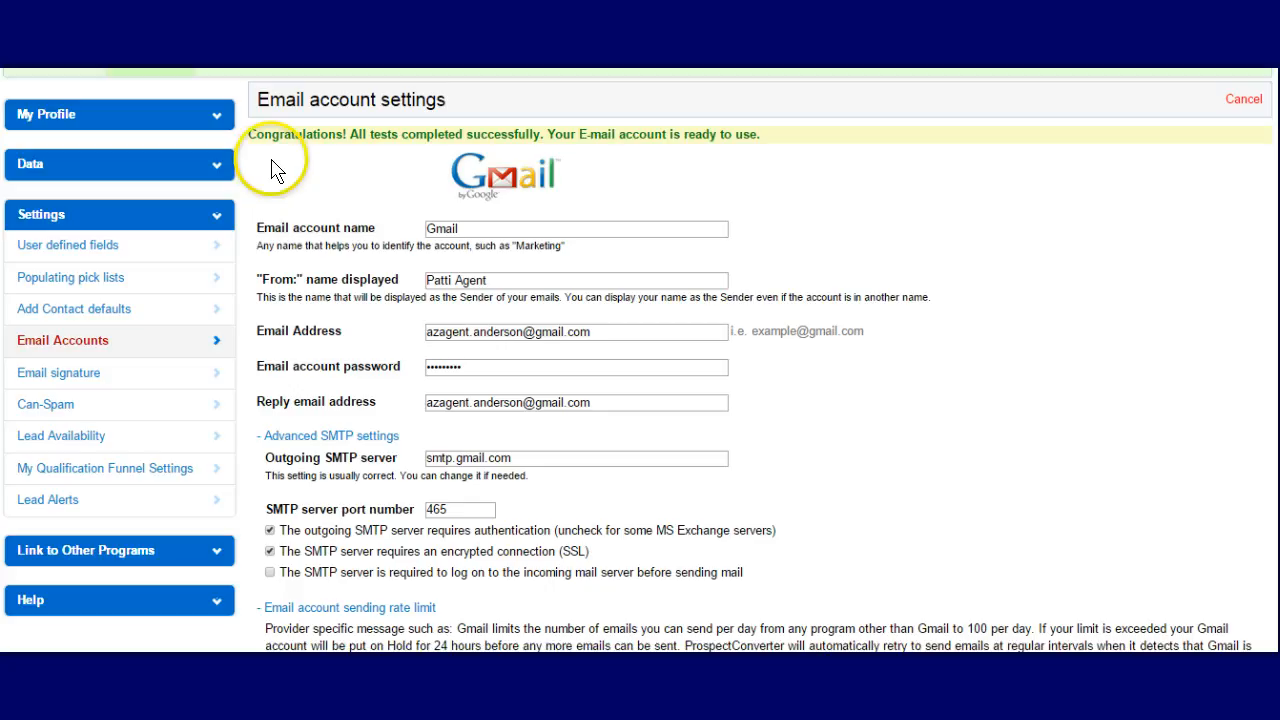
pyautogui.scroll(-1, 278, 172)
pyautogui.scroll(-2, 285, 168)
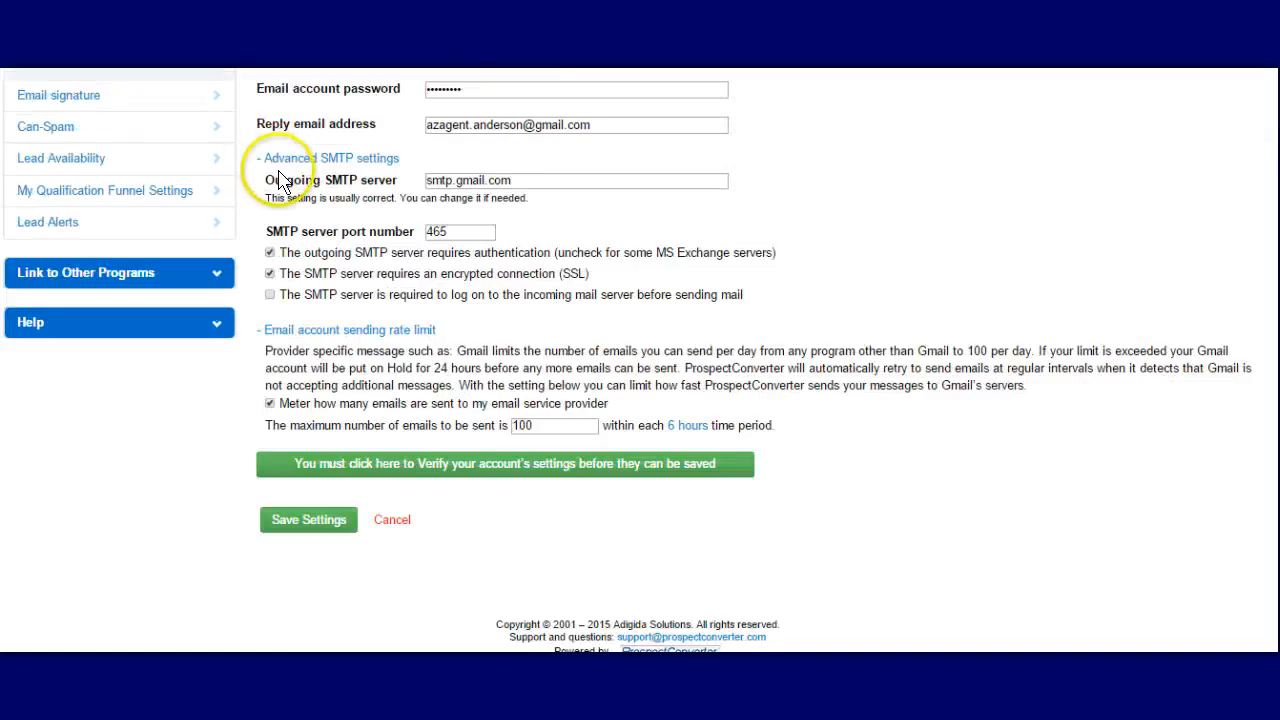
pyautogui.click(316, 524)
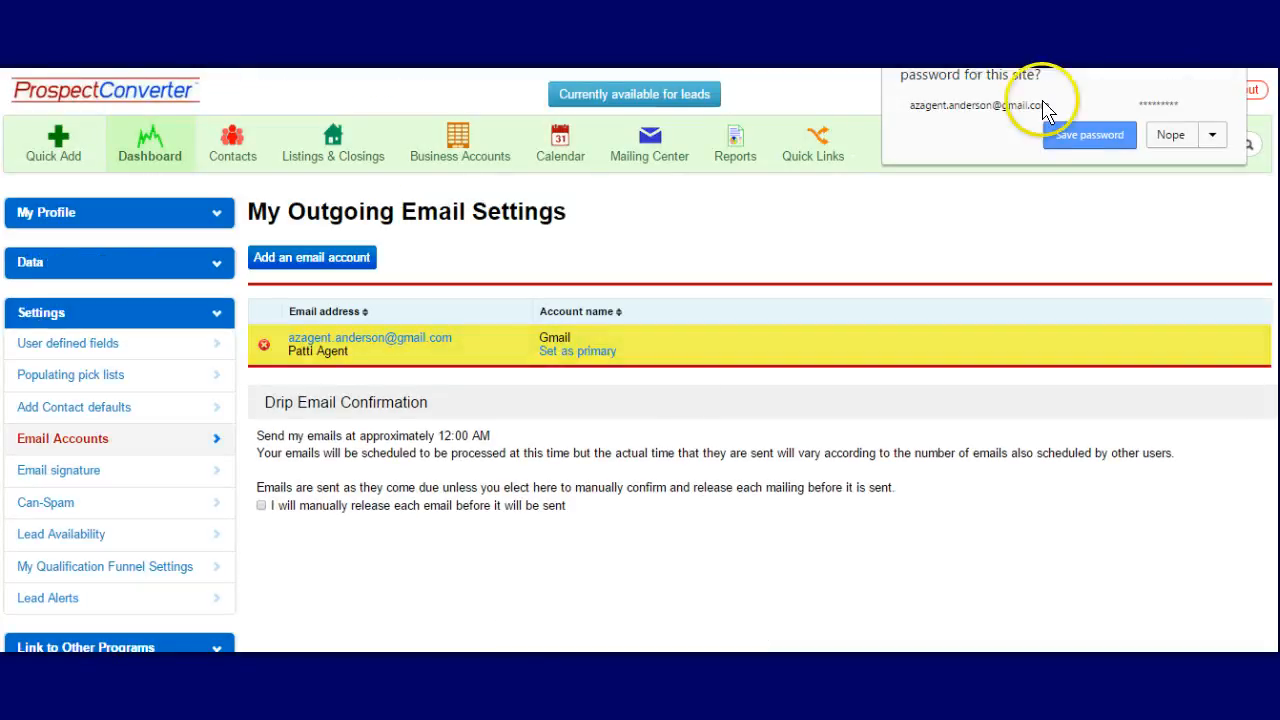
# Decline the browser's save-password prompt and open the saved Gmail account's details
pyautogui.click(1184, 134)
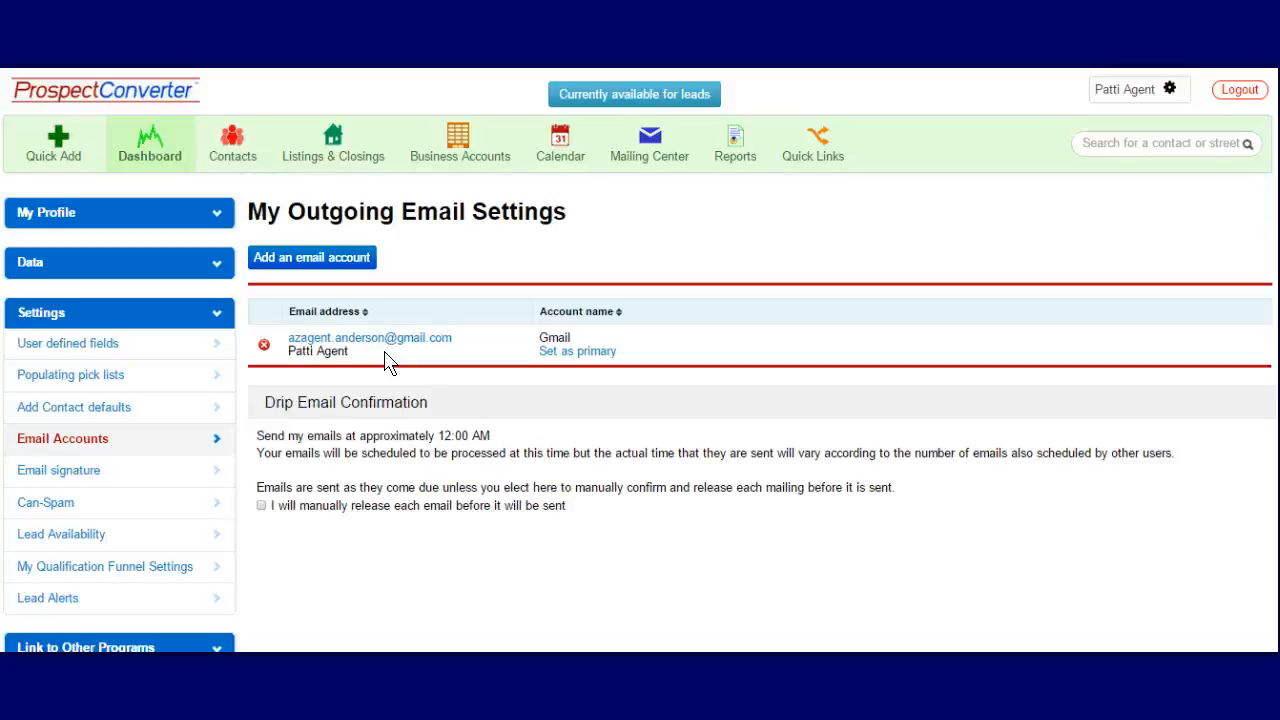
pyautogui.click(405, 340)
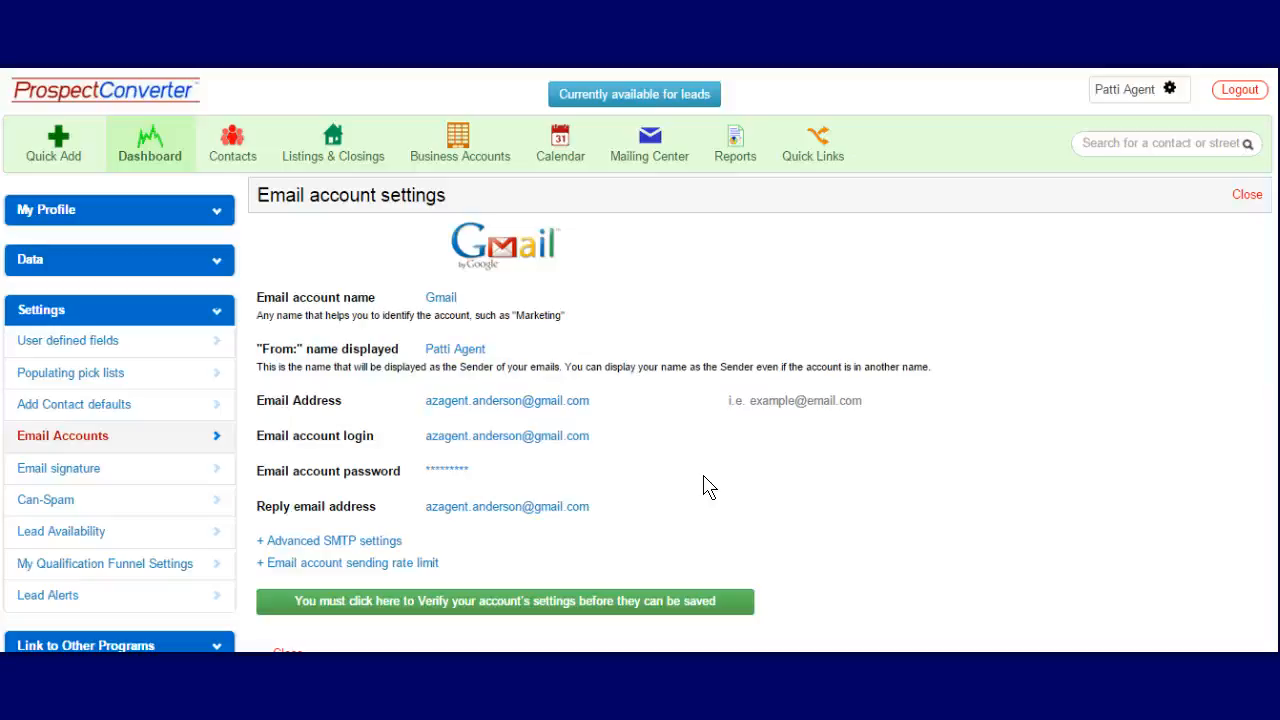
# Close the Gmail account's settings form to return to the account list
pyautogui.click(792, 495)
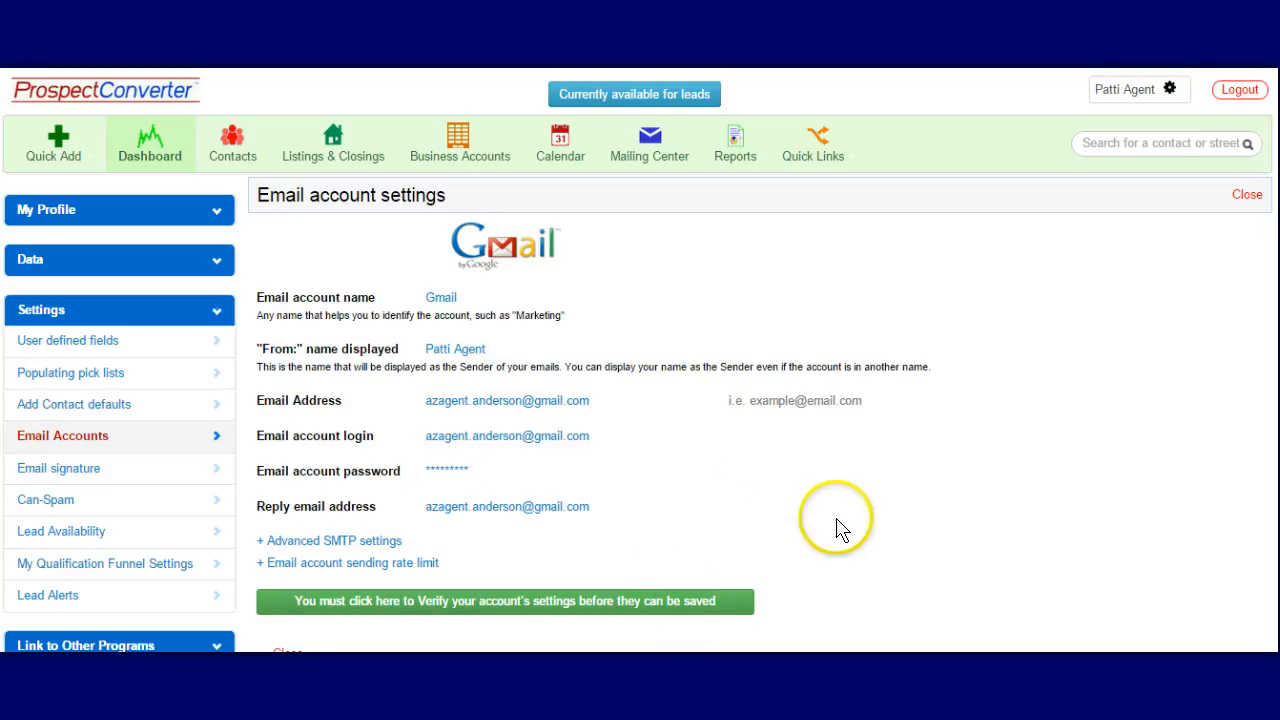
pyautogui.scroll(-1, 840, 528)
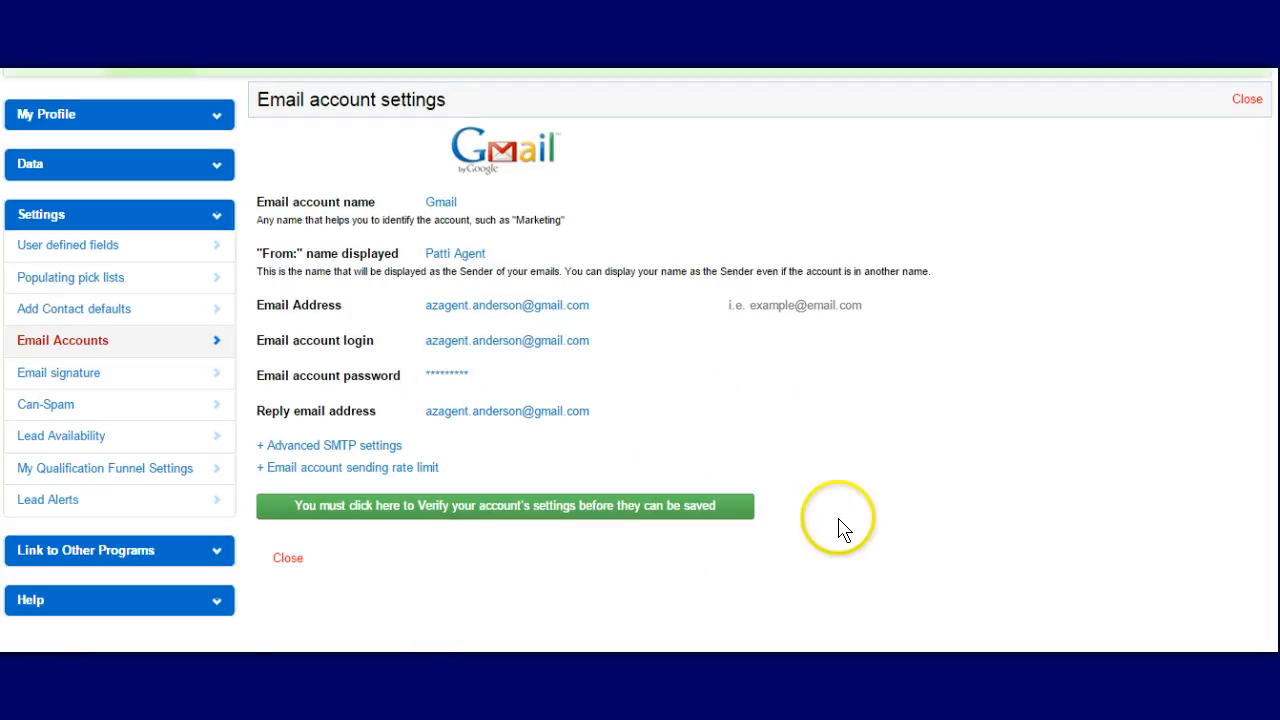
pyautogui.click(287, 560)
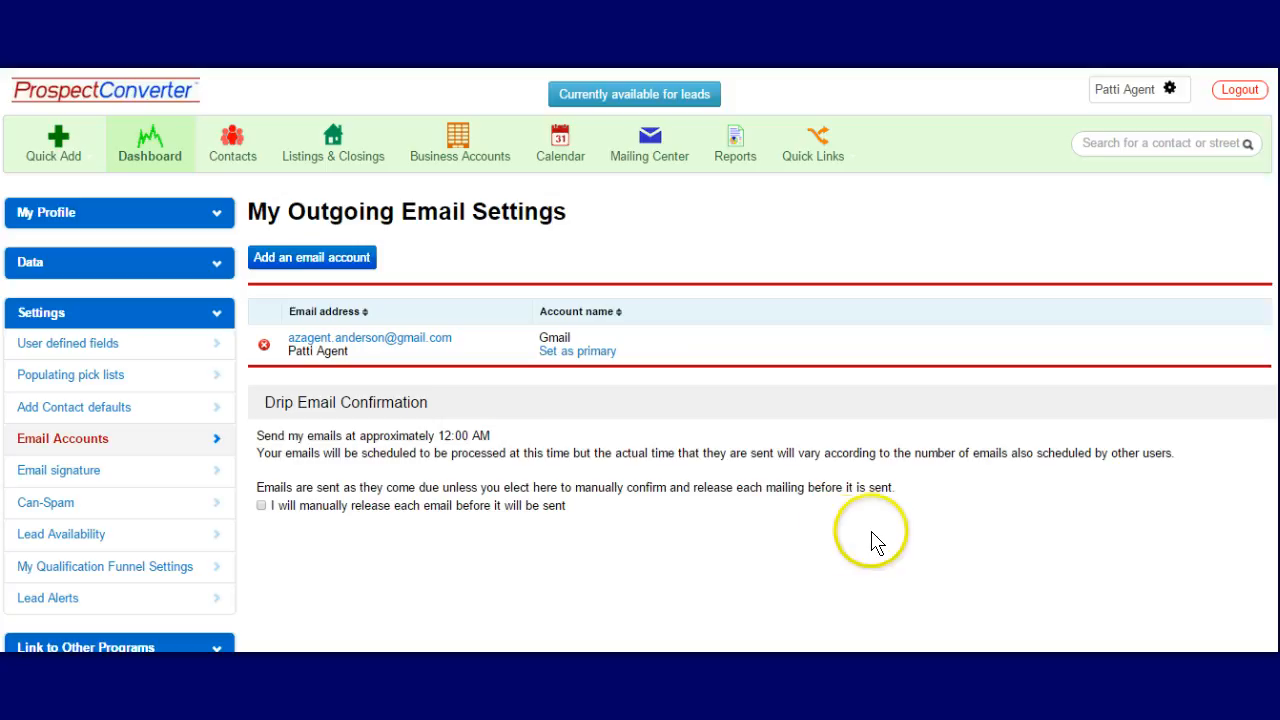